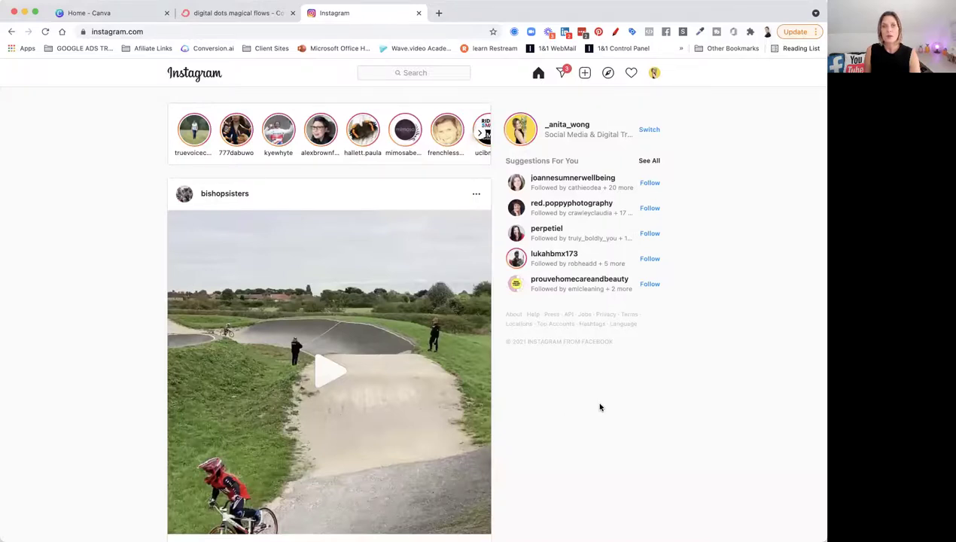
# Step: Start a new post from the profile page with the digital dots infographic image from the computer, keeping its default crop
pyautogui.click(566, 128)
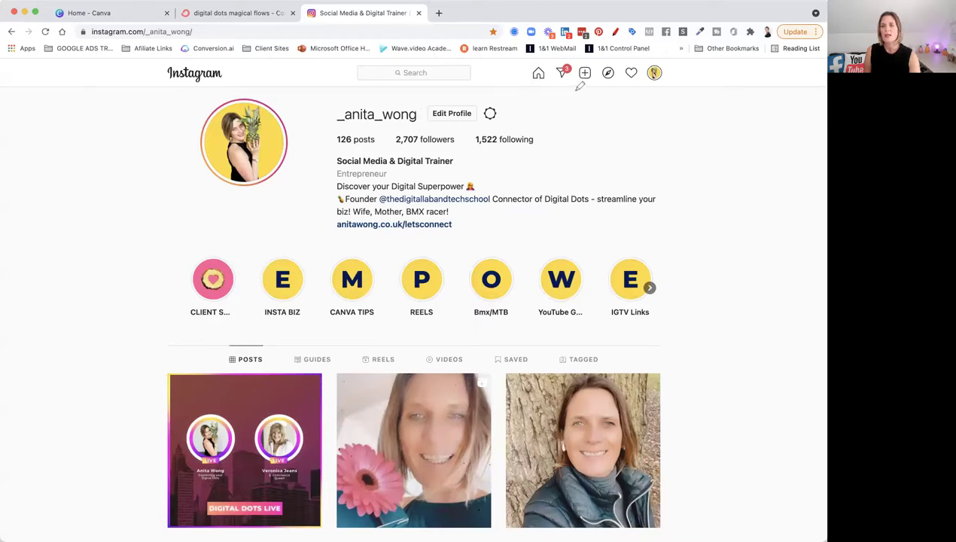
pyautogui.moveTo(578, 91)
pyautogui.mouseDown()
pyautogui.moveTo(566, 57)
pyautogui.moveTo(594, 53)
pyautogui.moveTo(607, 73)
pyautogui.moveTo(594, 86)
pyautogui.moveTo(575, 84)
pyautogui.mouseUp()
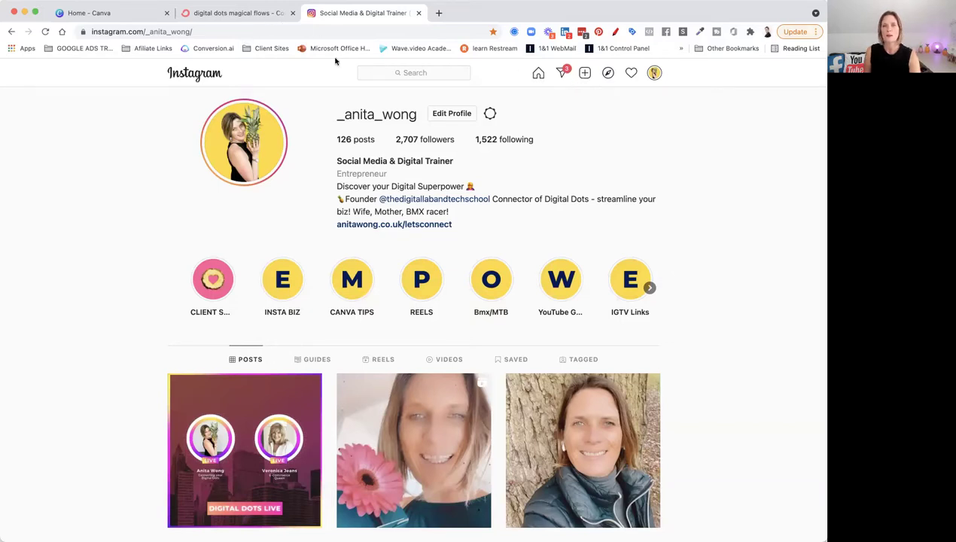
pyautogui.click(584, 73)
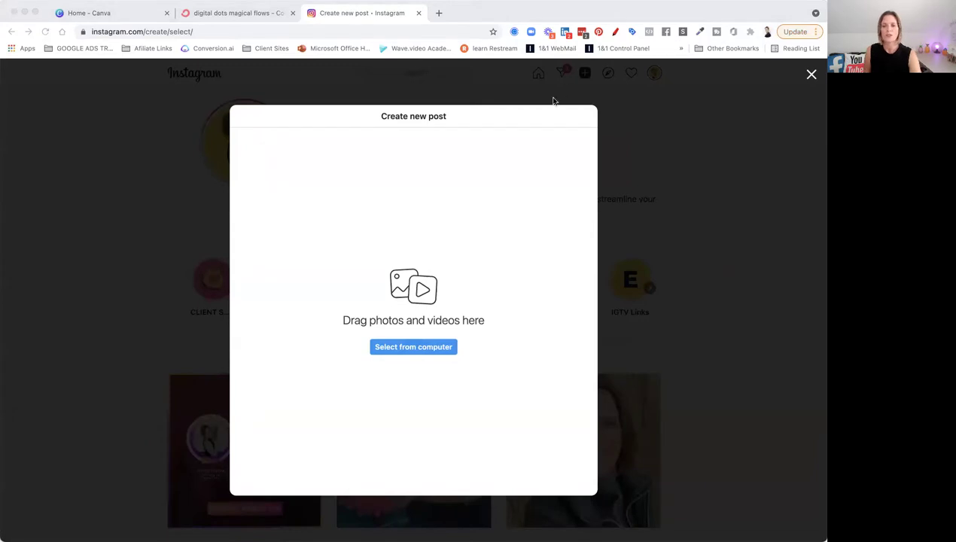
pyautogui.click(413, 347)
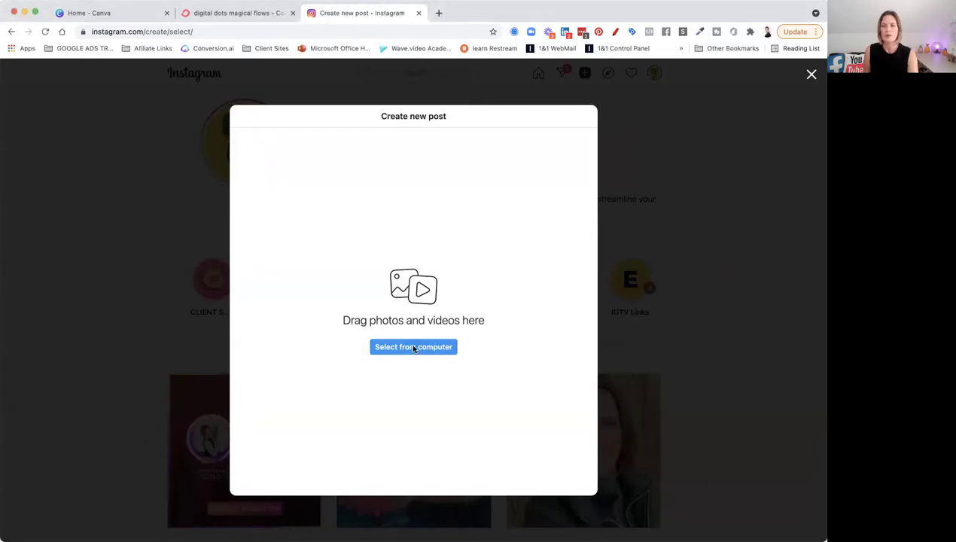
pyautogui.click(414, 347)
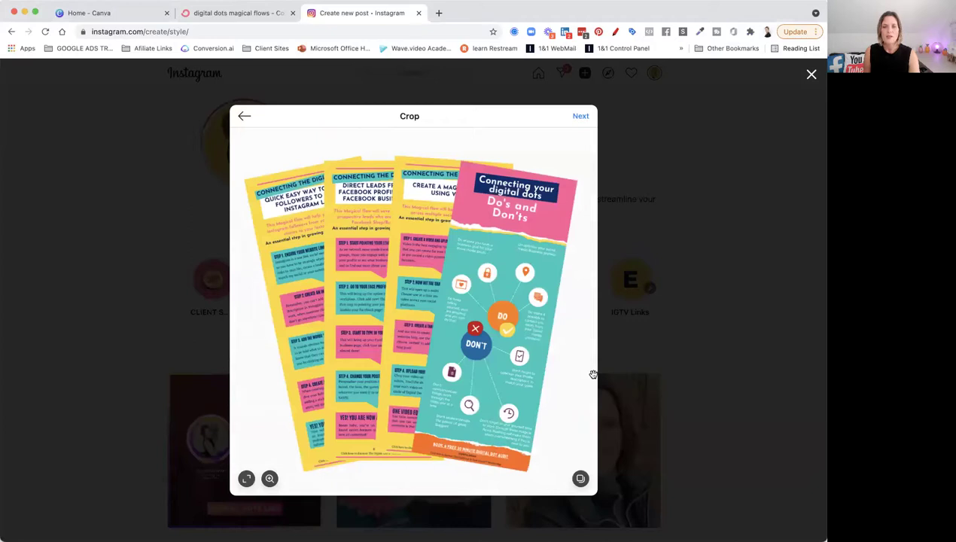
pyautogui.click(580, 117)
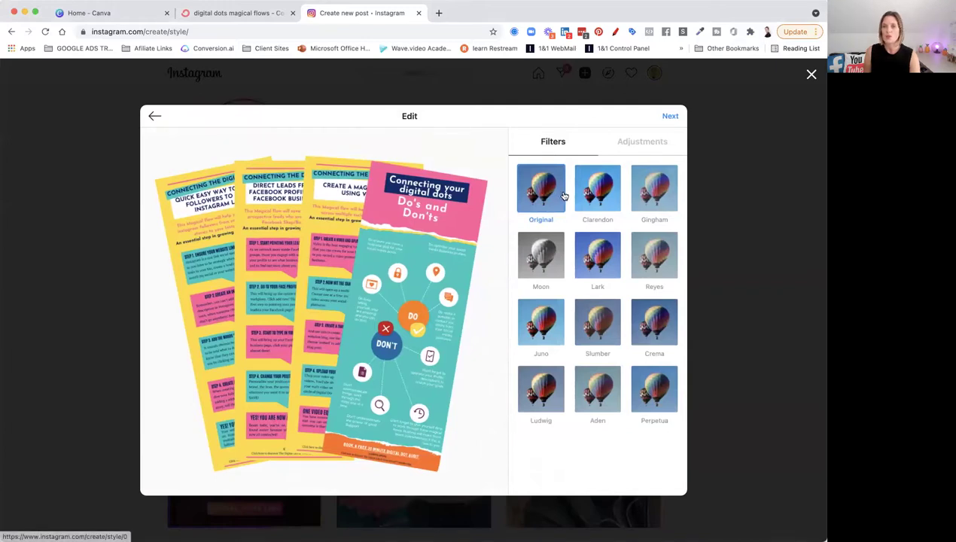
# Step: Preview the Clarendon and Gingham filters on the image and return to the Original filter
pyautogui.click(587, 196)
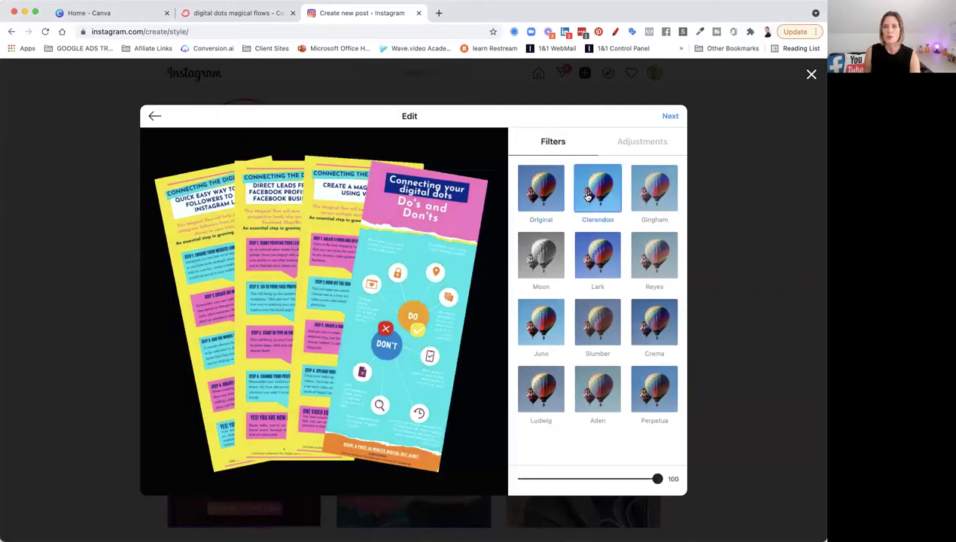
pyautogui.click(643, 196)
pyautogui.click(542, 197)
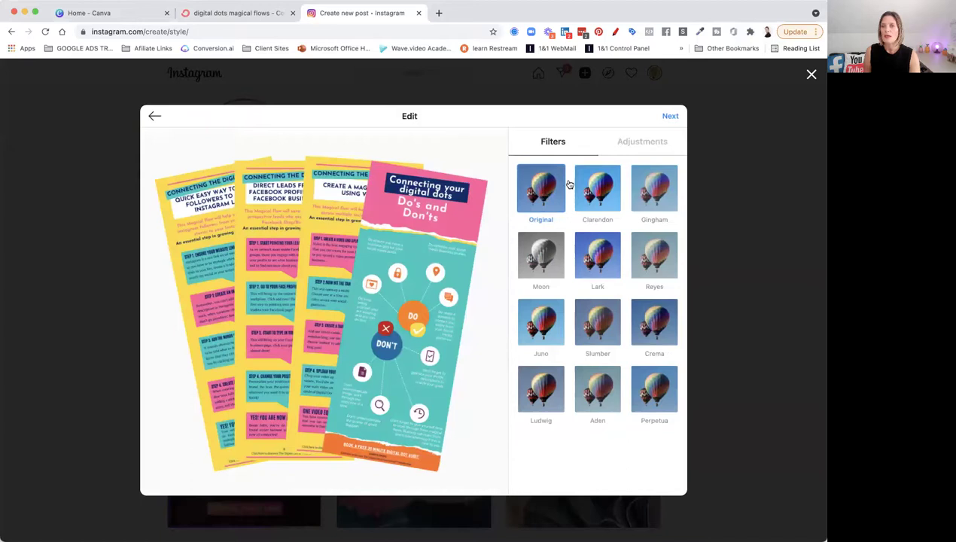
# Step: Set the image's brightness to 1 and contrast to 5, and continue to the post details
pyautogui.click(641, 144)
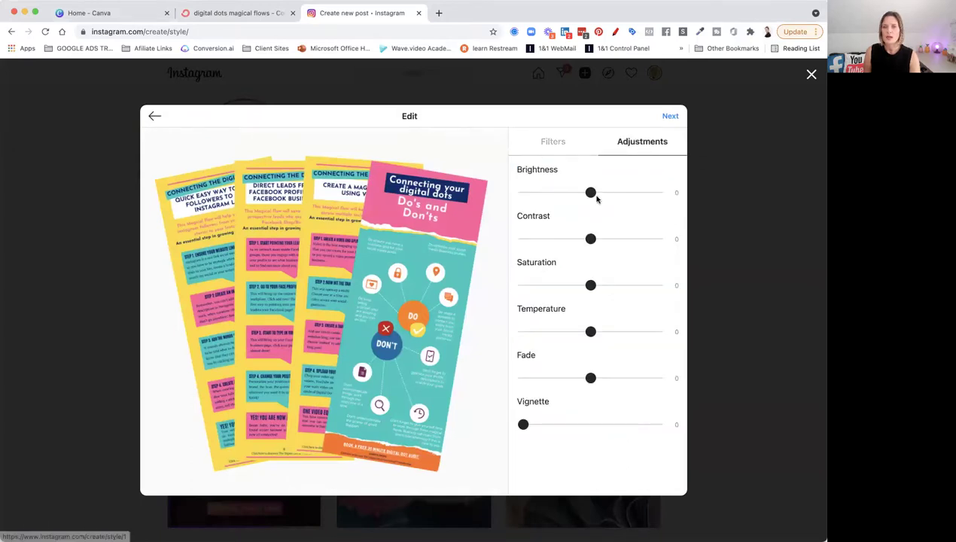
pyautogui.moveTo(590, 192)
pyautogui.mouseDown()
pyautogui.moveTo(614, 194)
pyautogui.moveTo(591, 192)
pyautogui.mouseUp()
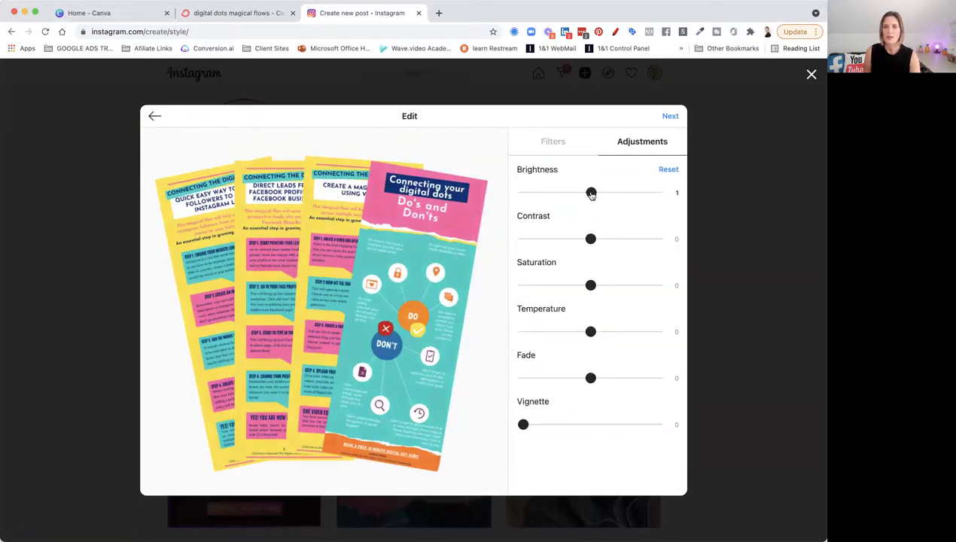
pyautogui.moveTo(591, 239)
pyautogui.mouseDown()
pyautogui.moveTo(612, 243)
pyautogui.moveTo(593, 241)
pyautogui.mouseUp()
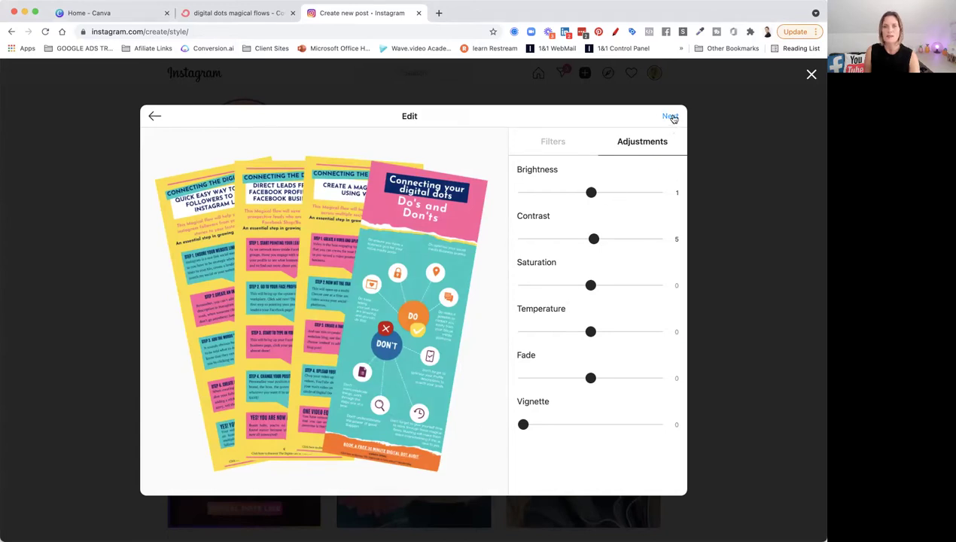
pyautogui.click(670, 116)
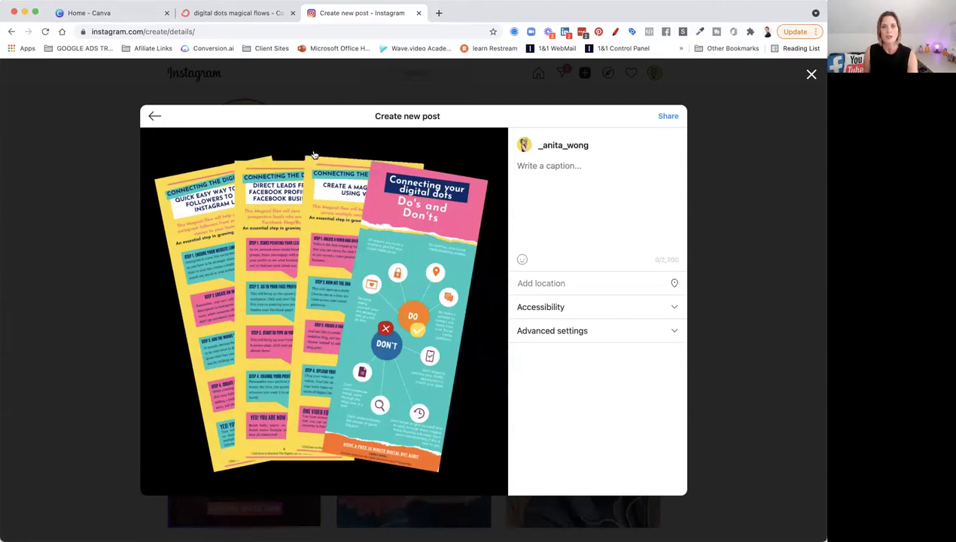
# Step: Search for "cd" and tag the online German tuition account near the upper edge of the third leaflet
pyautogui.click(318, 168)
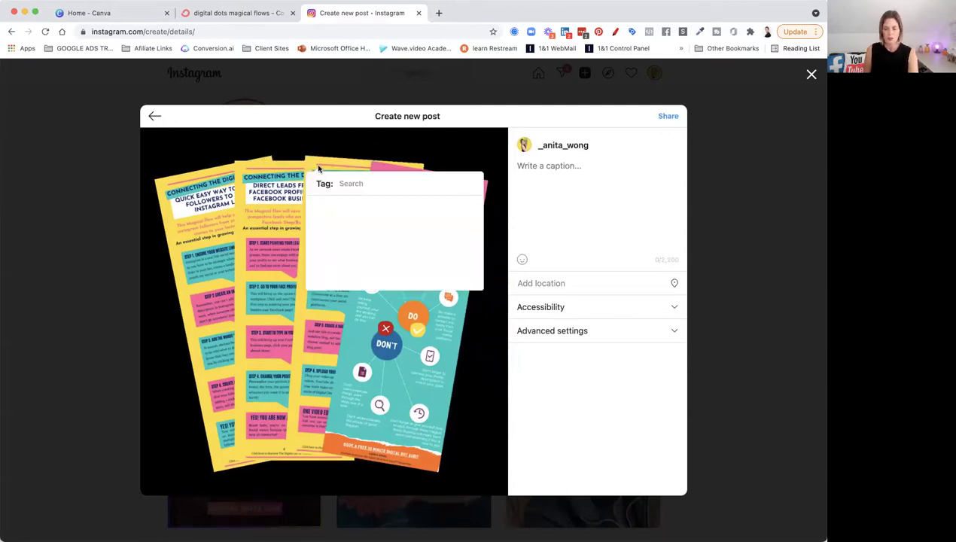
pyautogui.write('cd')
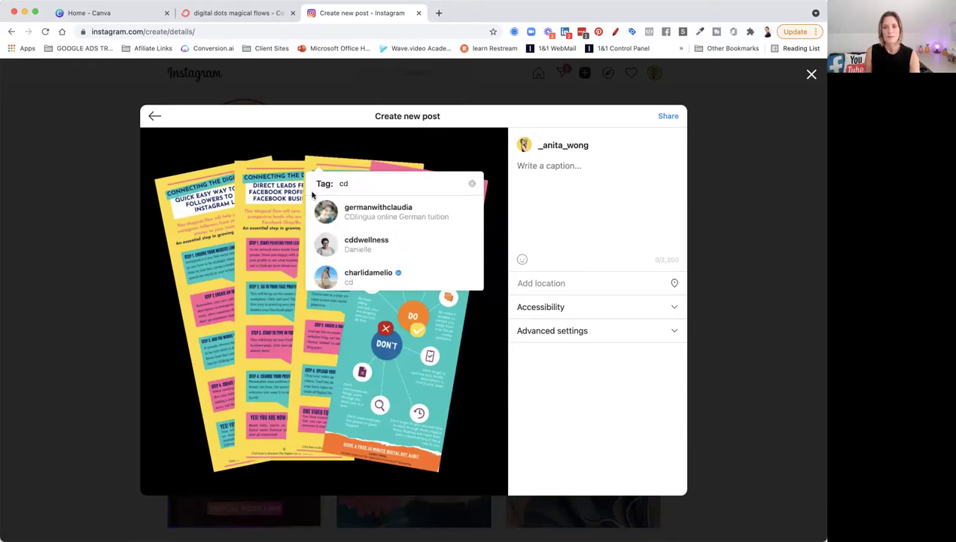
pyautogui.click(349, 209)
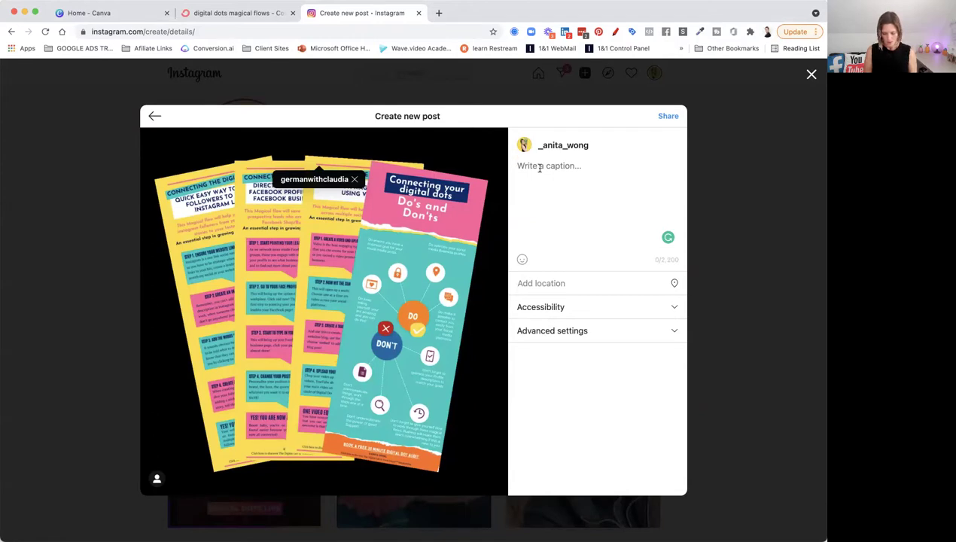
# Step: Write the caption "Learn how to create 3 magical workflows to help you sell and attract clients online."
pyautogui.write('Learn')
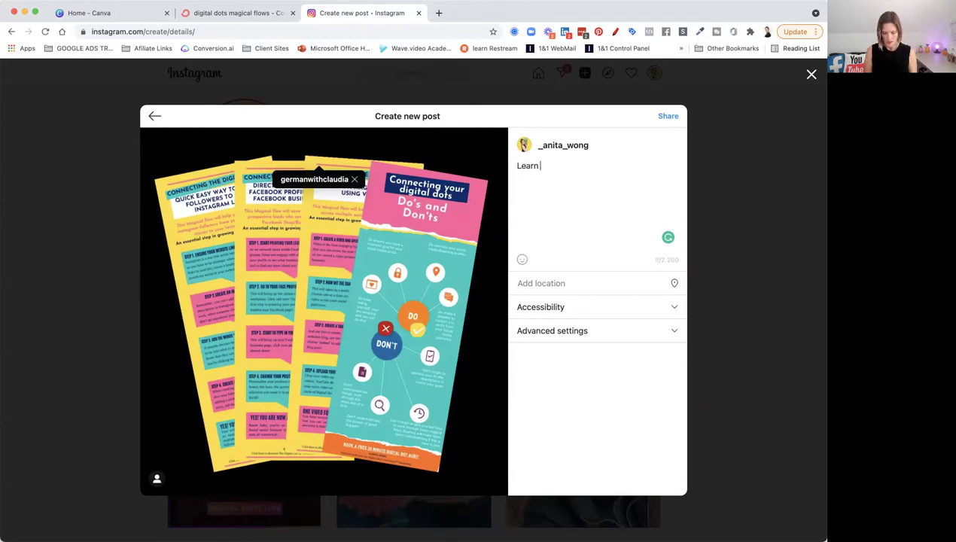
pyautogui.write(' how to create')
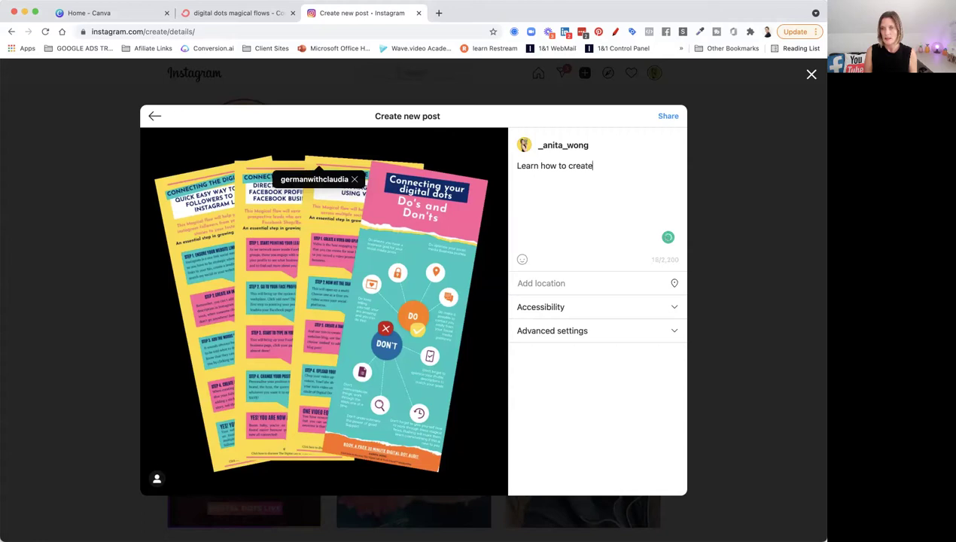
pyautogui.write(' 3 magical')
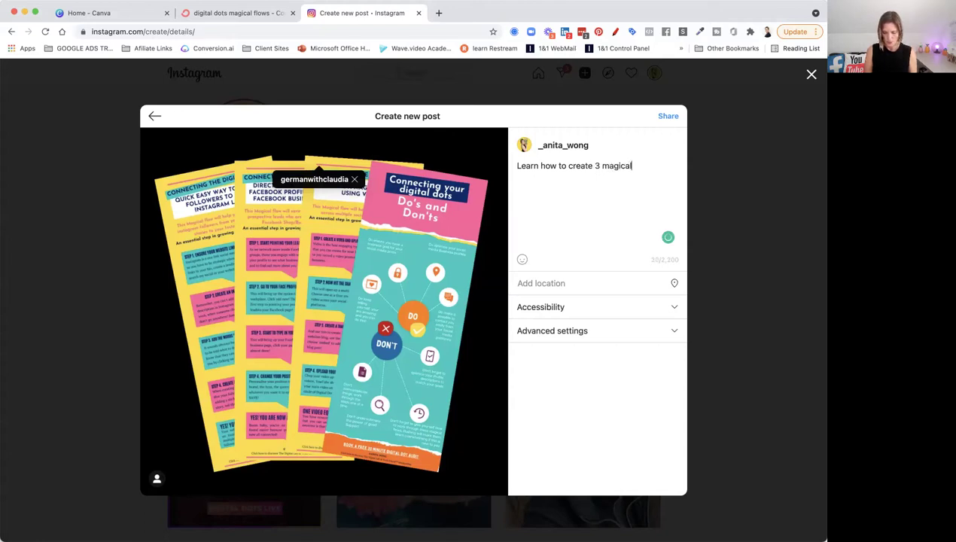
pyautogui.write(' workflows t')
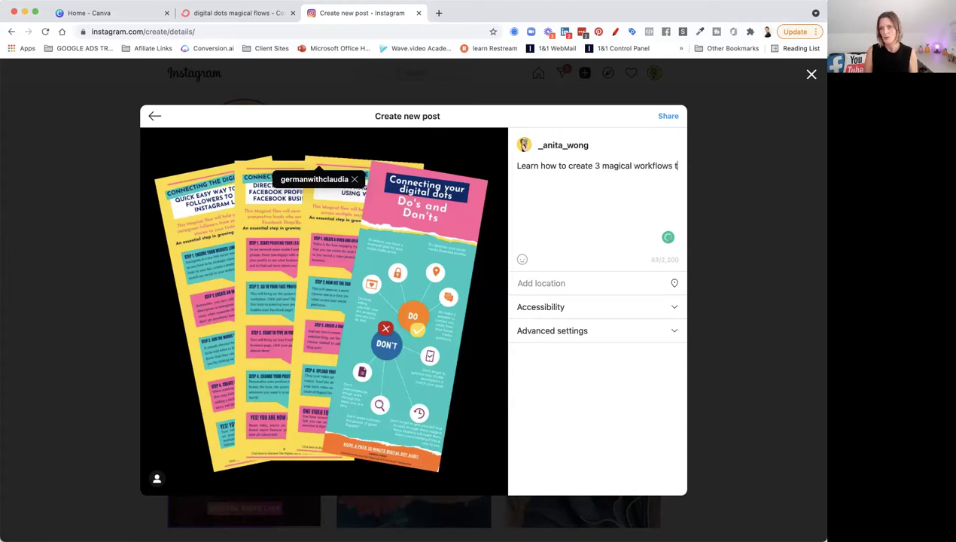
pyautogui.write('o help you')
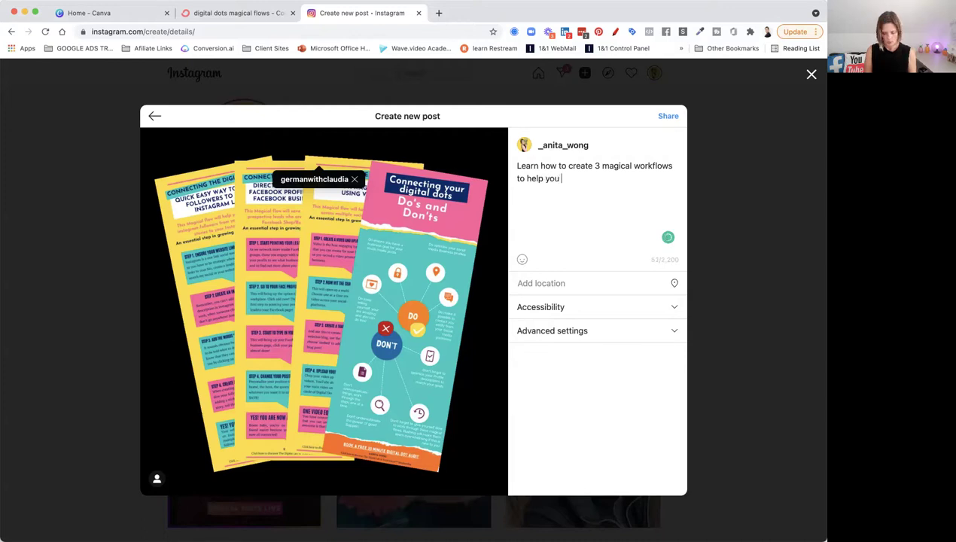
pyautogui.write(' sell and attr')
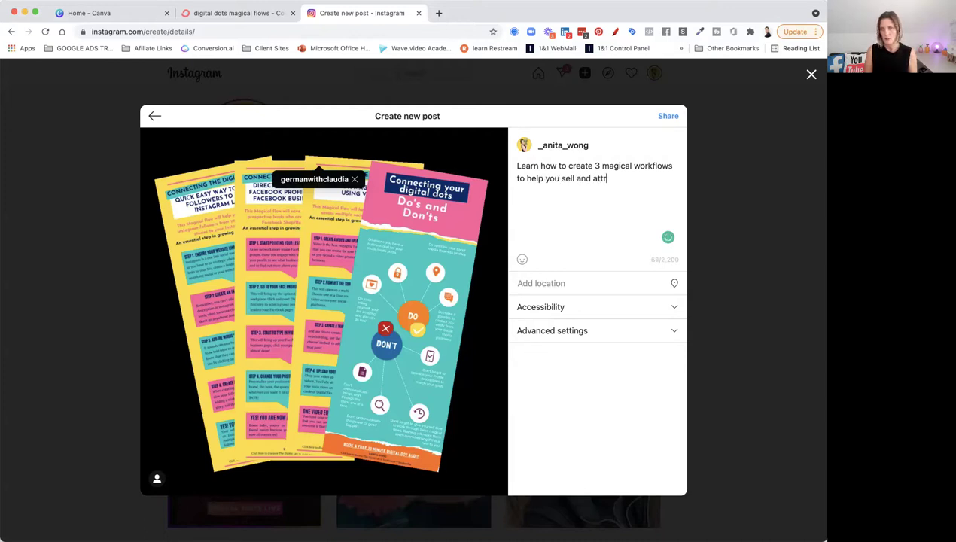
pyautogui.write('act')
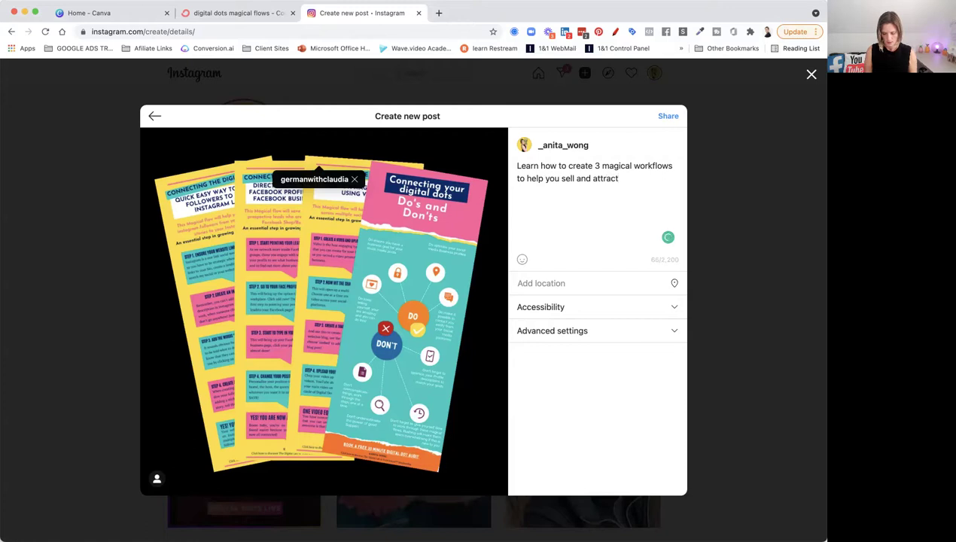
pyautogui.write(' clients o')
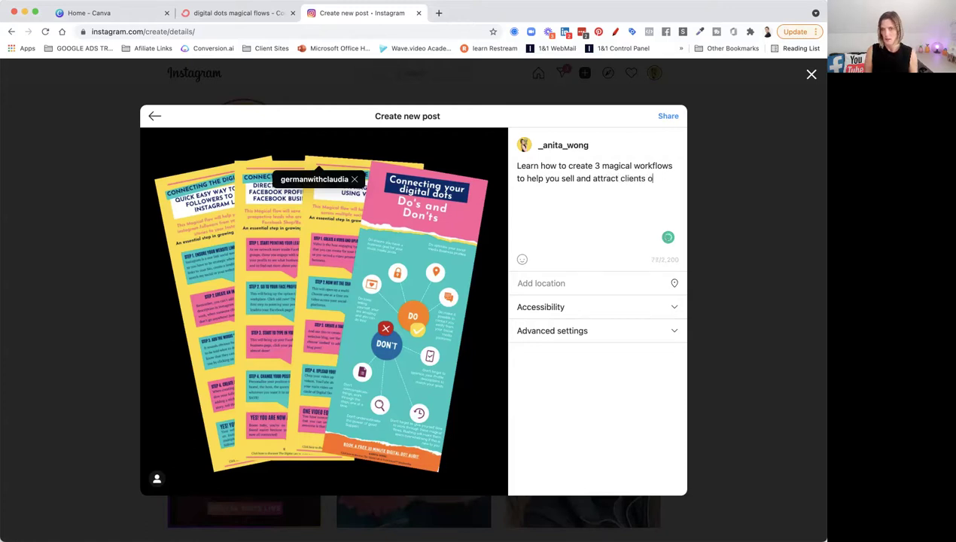
pyautogui.write('nlinme')
pyautogui.press('BackSpace')
pyautogui.press('BackSpace')
pyautogui.press('BackSpace')
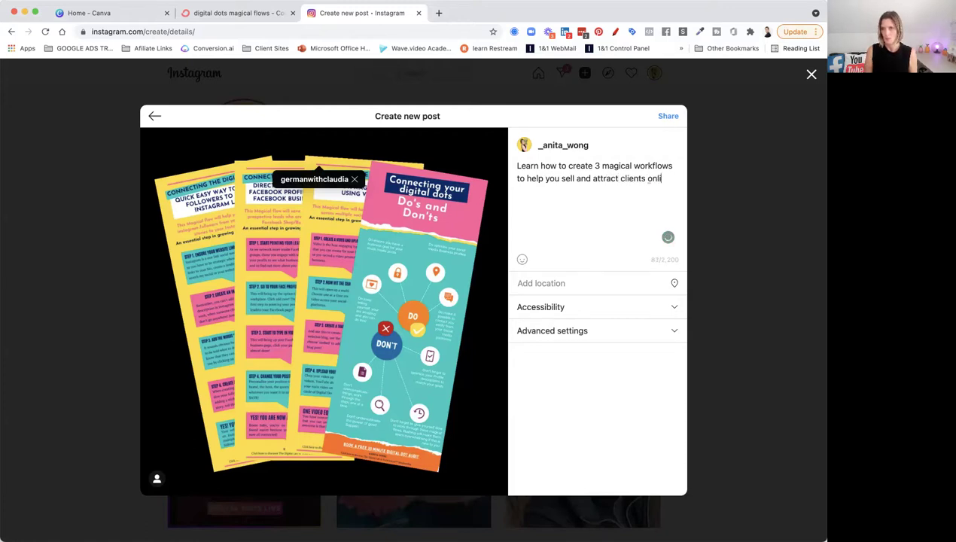
pyautogui.write('ine.')
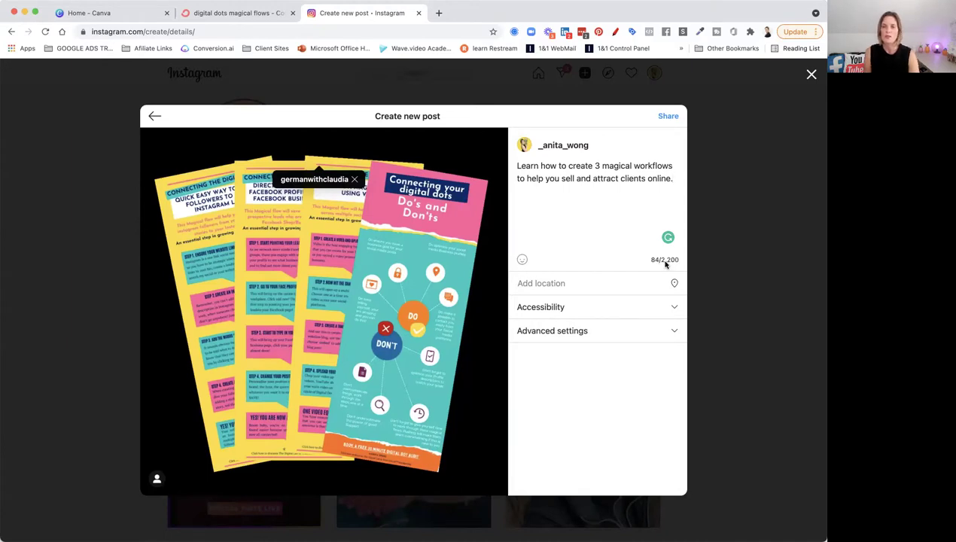
# Step: Try to add the heart-eyes emoji at the end of the caption
pyautogui.click(523, 261)
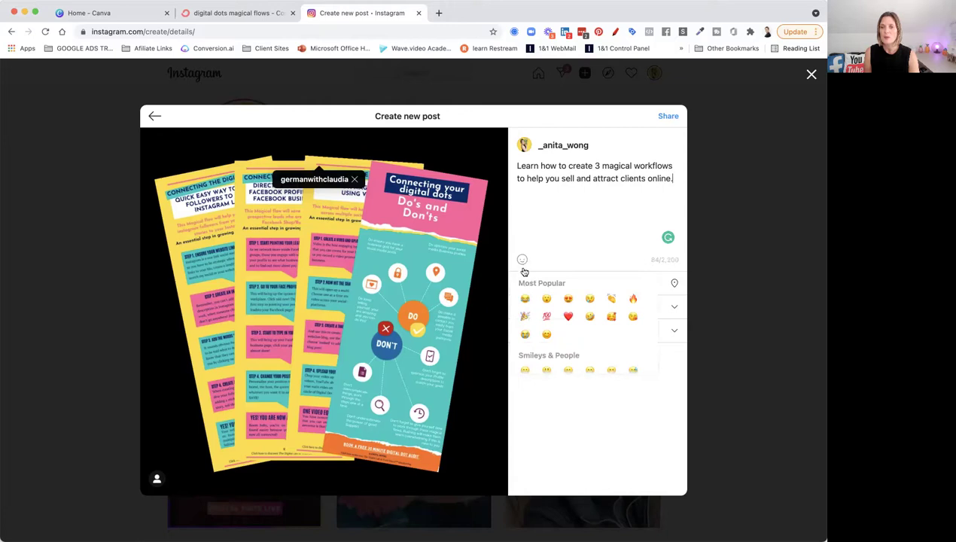
pyautogui.click(566, 302)
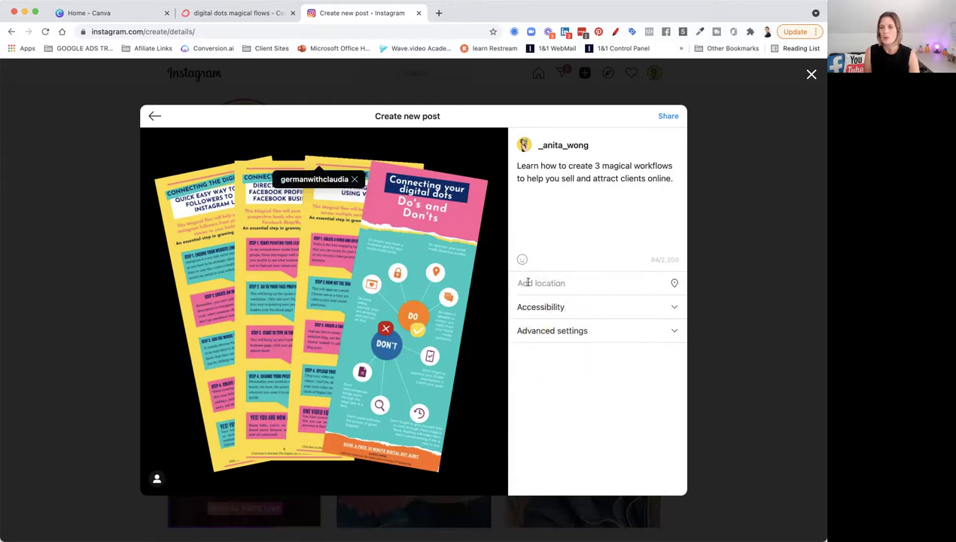
pyautogui.click(521, 259)
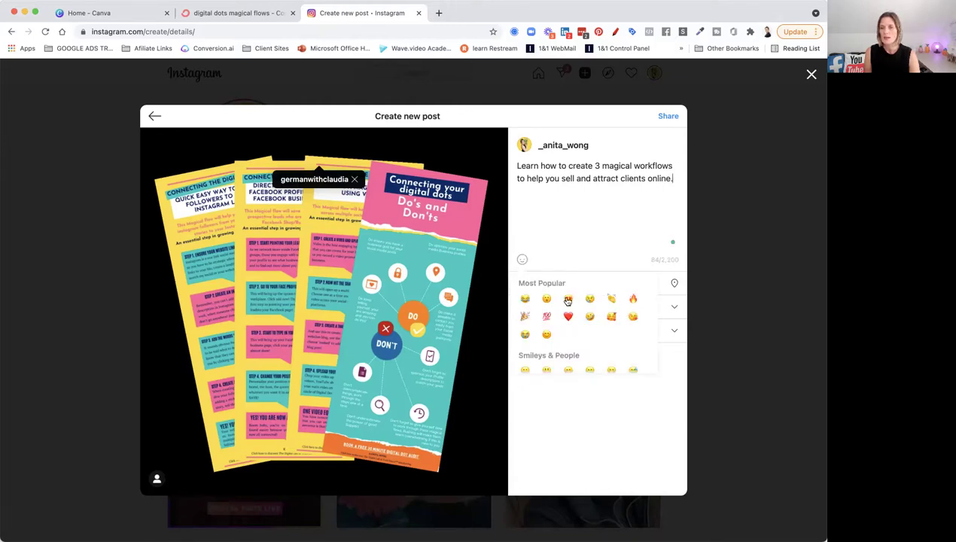
pyautogui.click(567, 301)
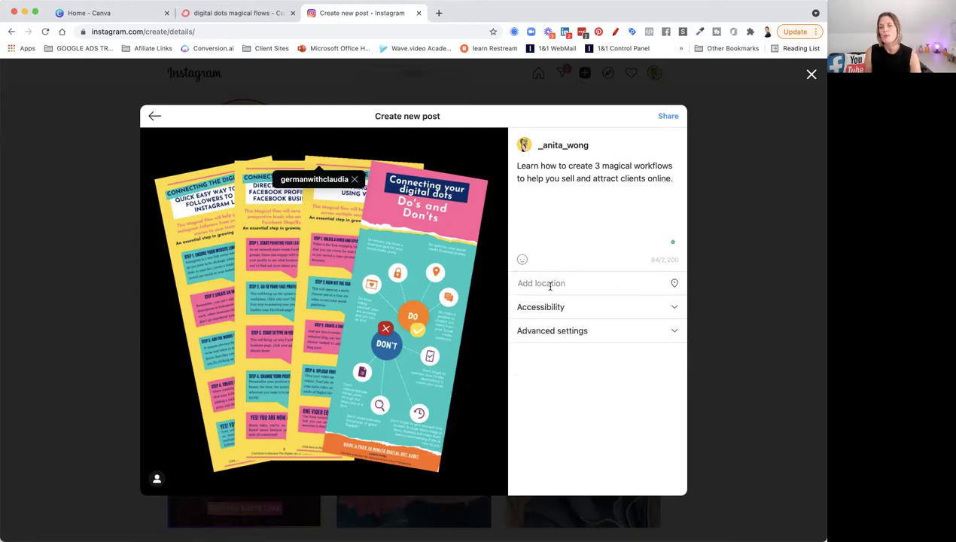
# Step: Add the alt text "infographic magical flows" to the photo in the accessibility options
pyautogui.click(674, 310)
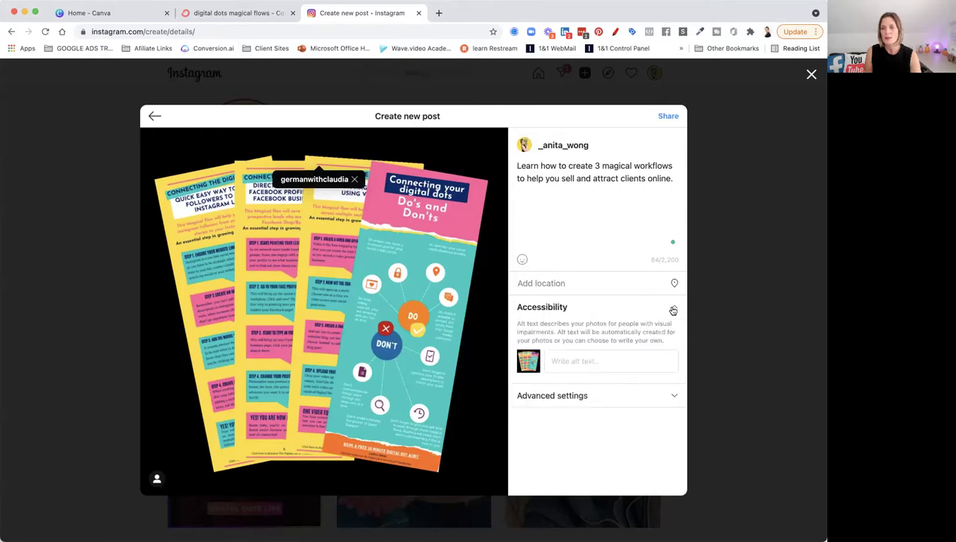
pyautogui.click(571, 359)
pyautogui.write('info')
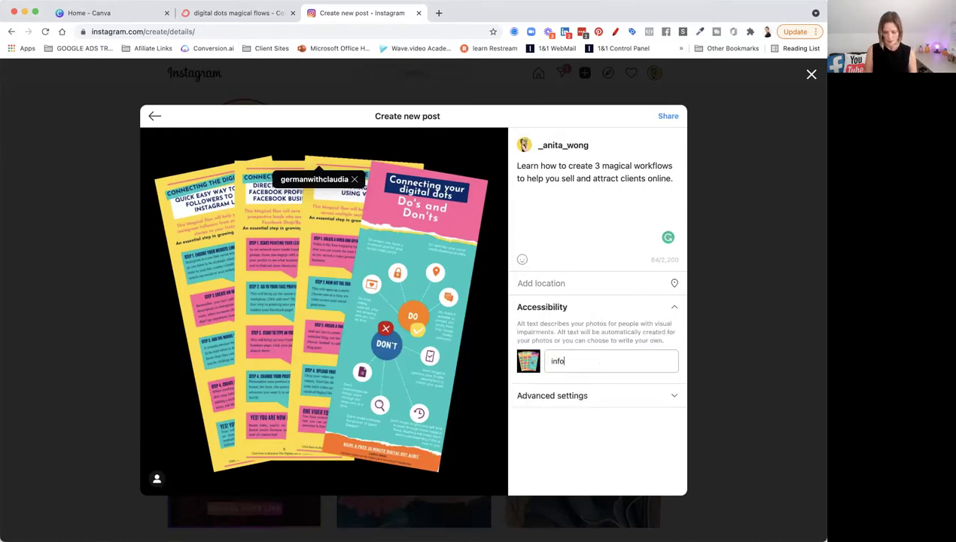
pyautogui.write('graphic')
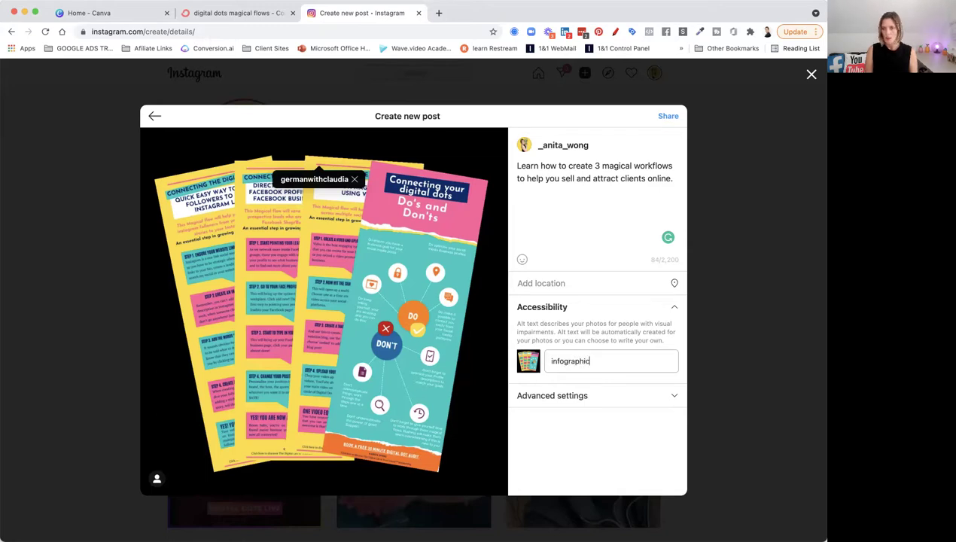
pyautogui.write(' magical flows')
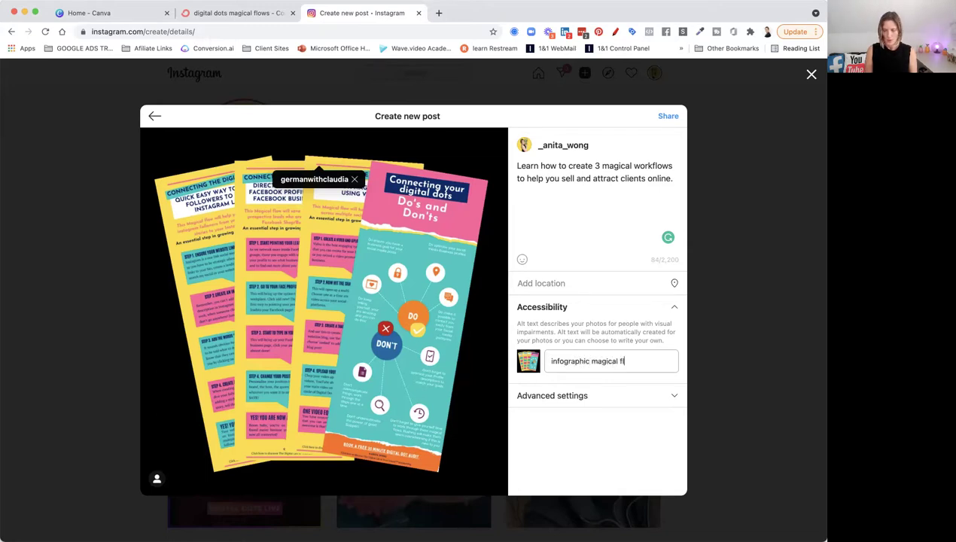
# Step: Show the post's advanced settings to check the commenting option, and return to the end of the caption
pyautogui.click(574, 397)
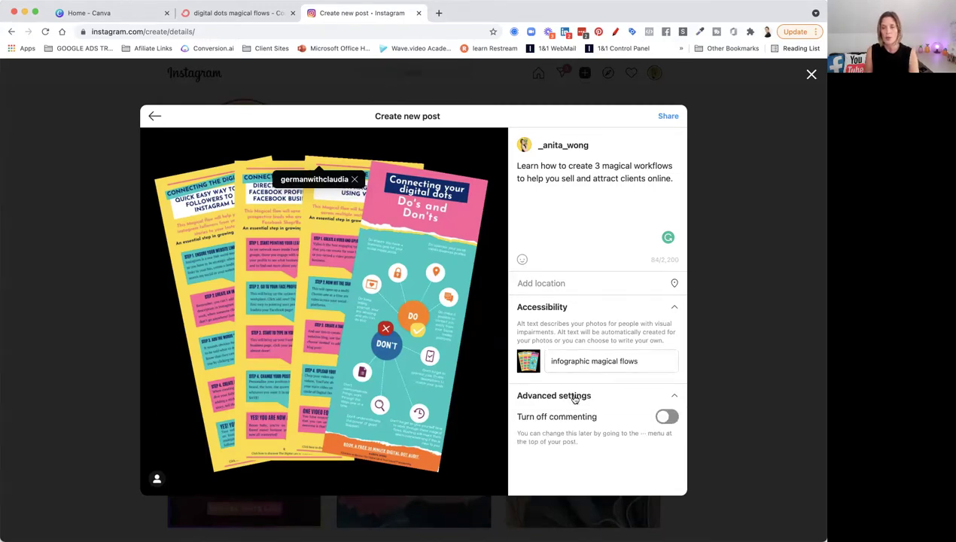
pyautogui.click(548, 205)
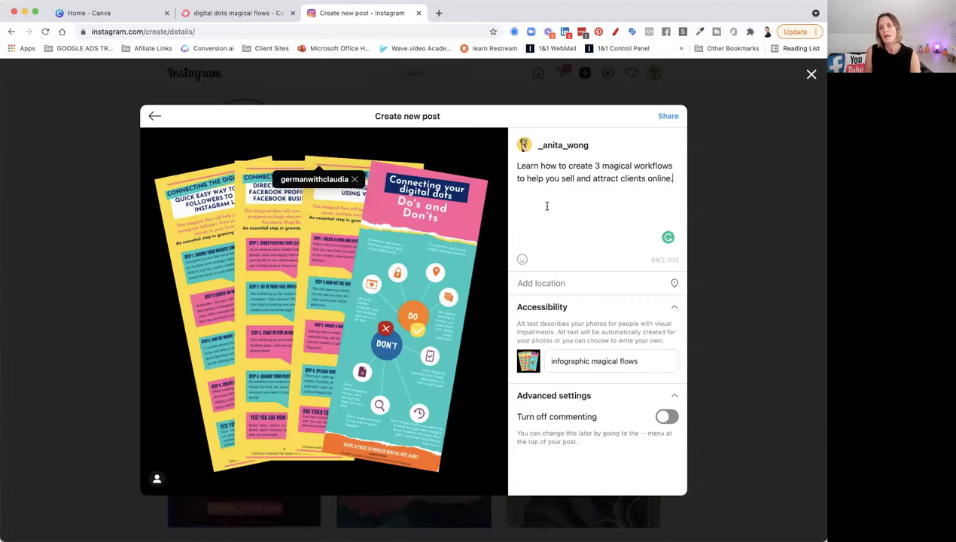
# Step: Add three lines below the caption text, each containing a single dot, to space out the hashtags
pyautogui.press('Return')
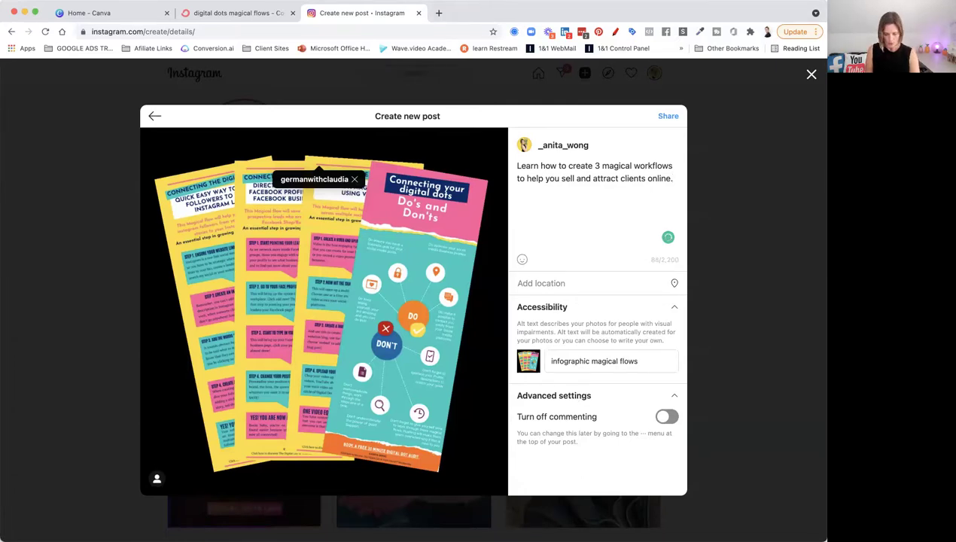
pyautogui.write('.')
pyautogui.press('Return')
pyautogui.write('.')
pyautogui.press('Return')
pyautogui.write('.')
pyautogui.press('Return')
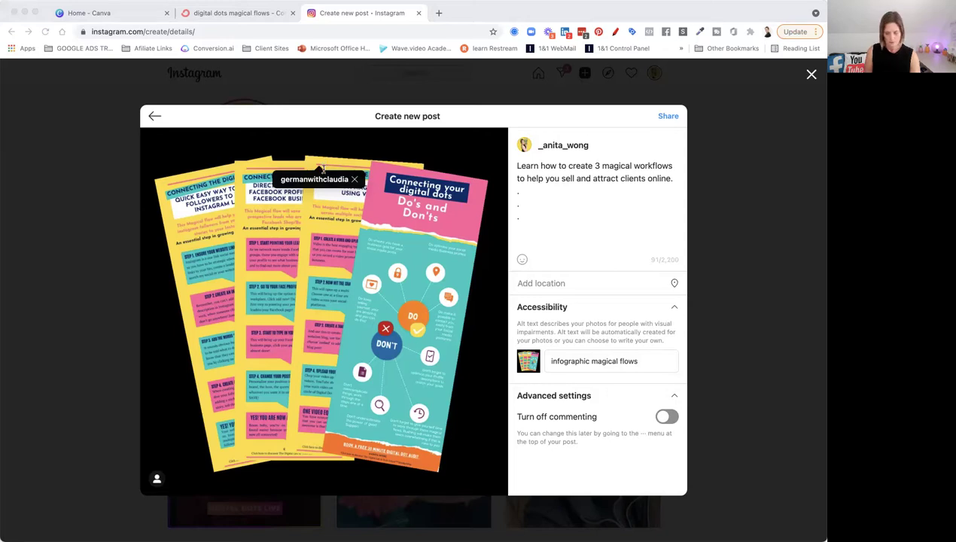
# Step: Add the hashtags "#infogtaphic #leadfunnel" below the dots, taking #leadfunnel from the suggested hashtags
pyautogui.click(606, 210)
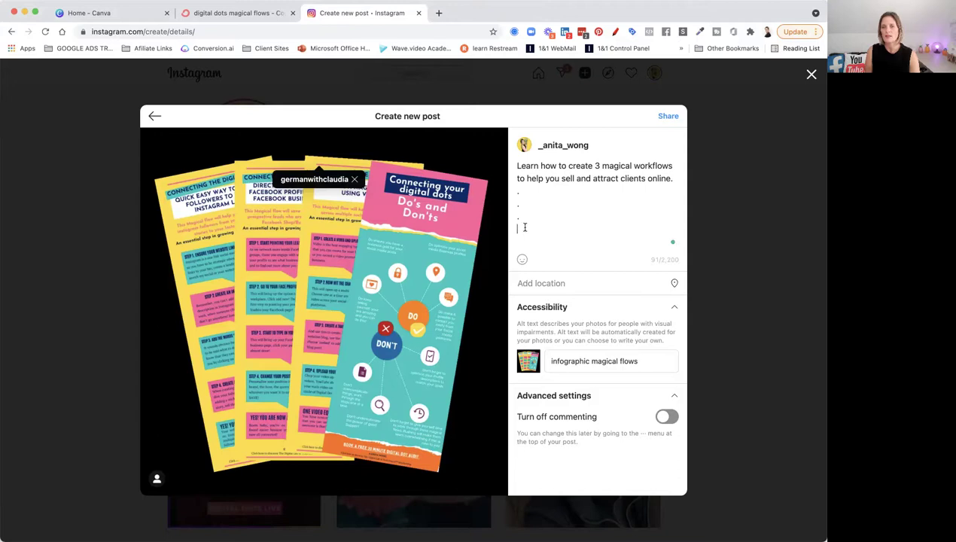
pyautogui.write('#')
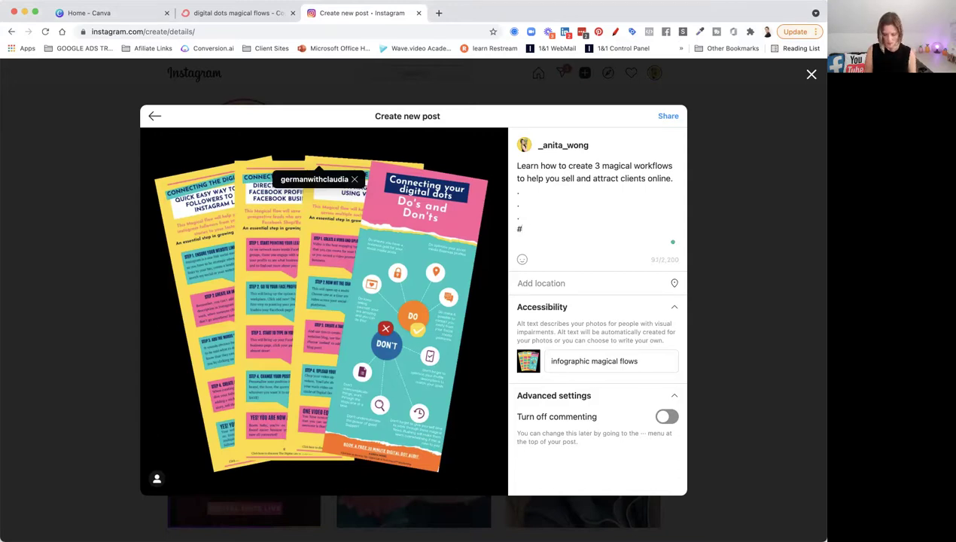
pyautogui.write('infogt')
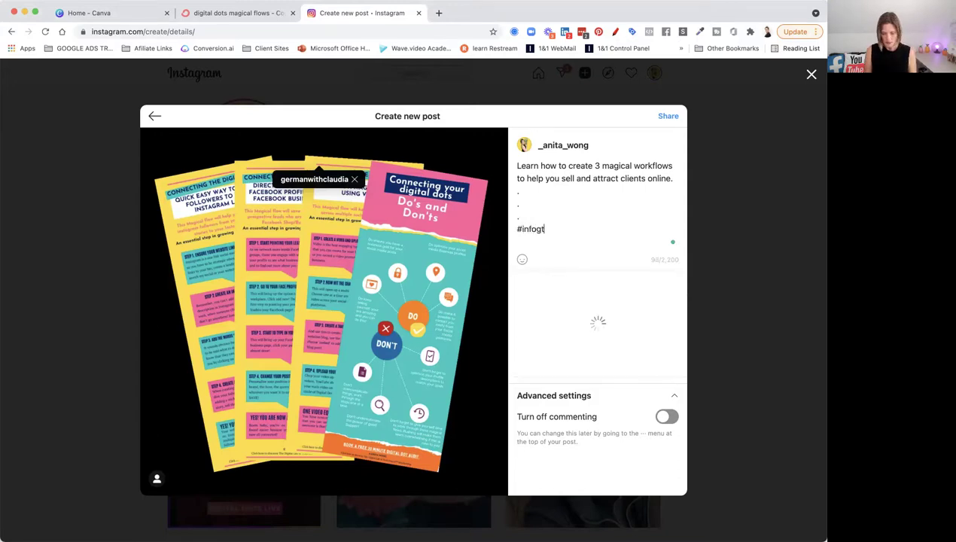
pyautogui.write('aphic')
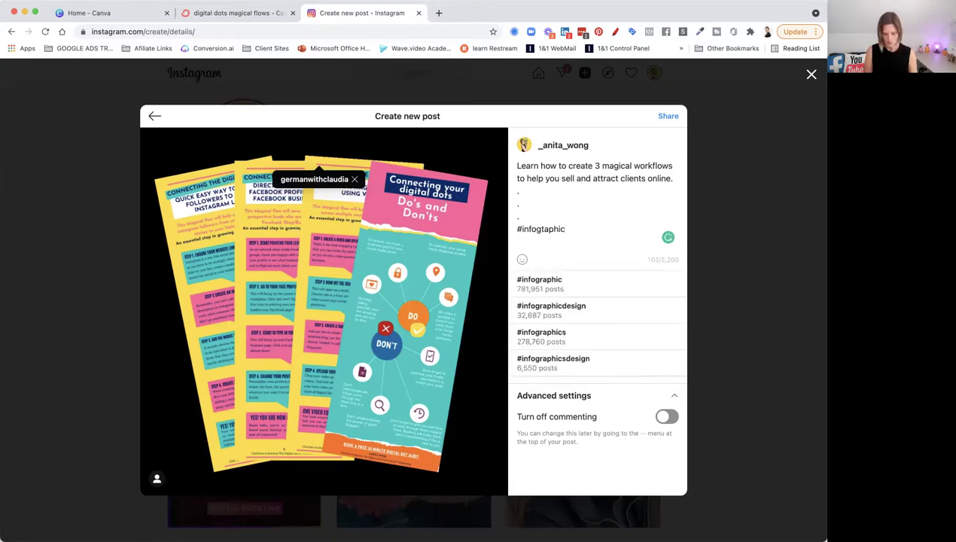
pyautogui.write(' #le')
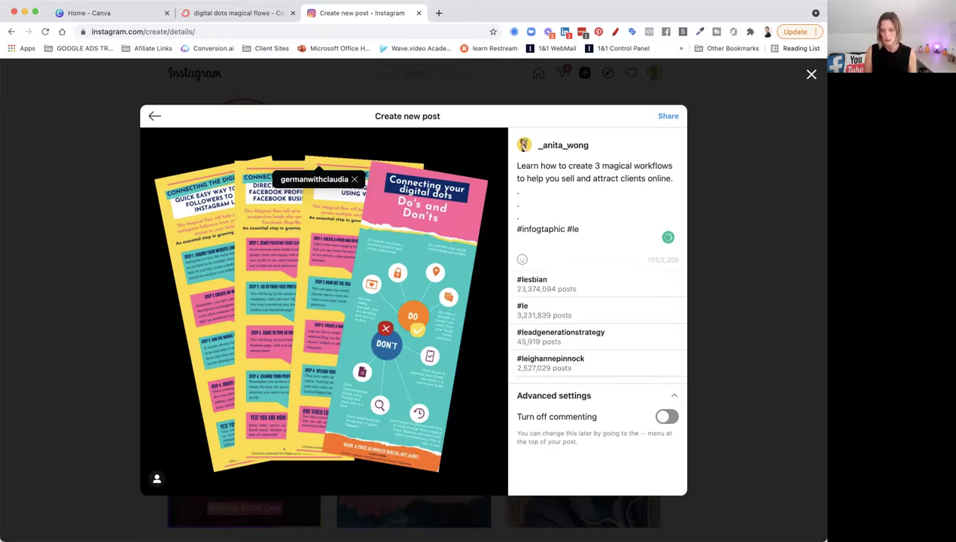
pyautogui.write('adfunn')
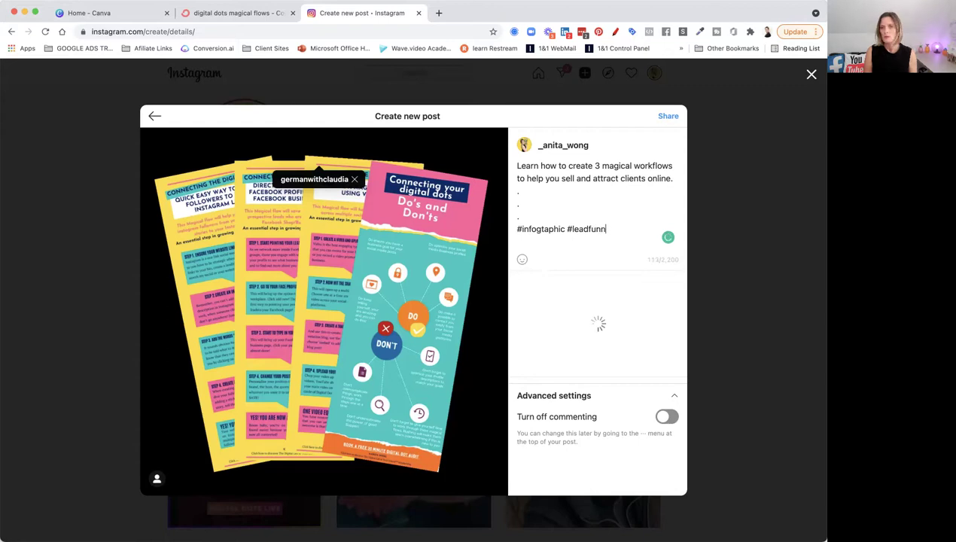
pyautogui.write('el')
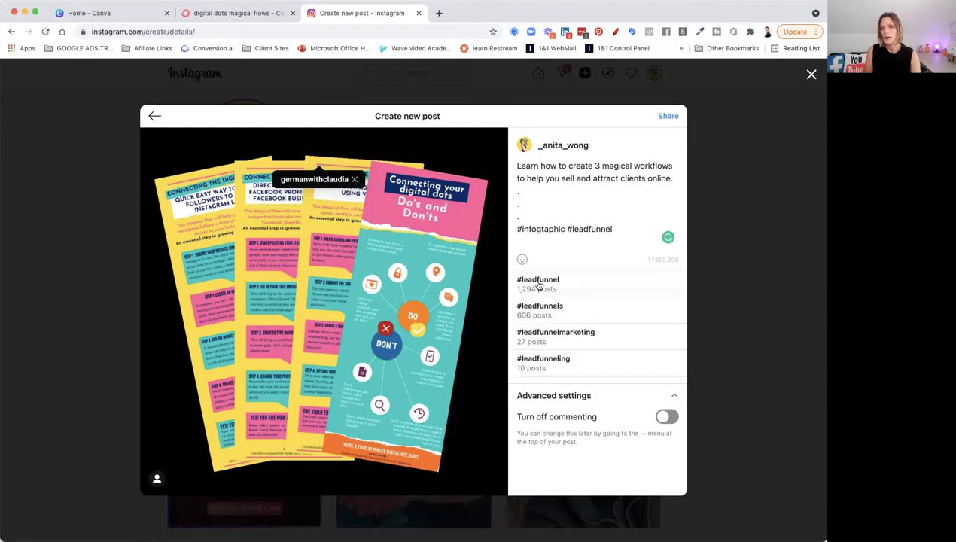
pyautogui.click(537, 283)
# Step: Paste the copied hashtag list after #leadfunnel and remove the stray spaces before #personalbrand and #freelancer
pyautogui.press('super+v')
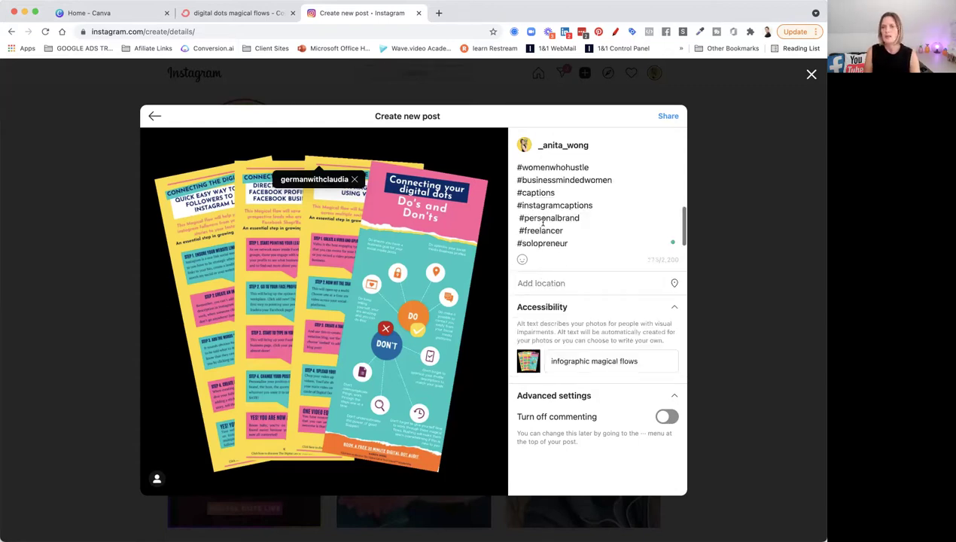
pyautogui.click(517, 218)
pyautogui.press('BackSpace')
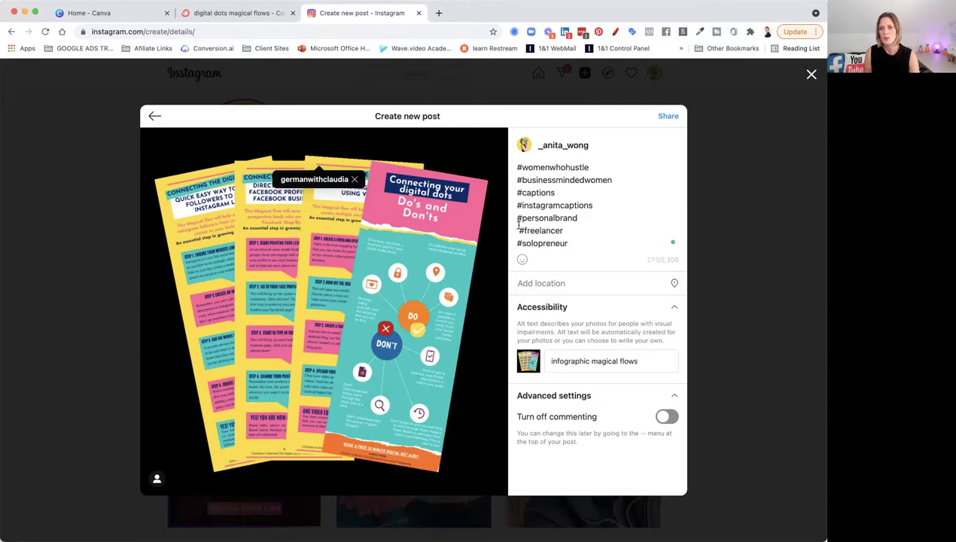
pyautogui.press('Down')
pyautogui.press('BackSpace')
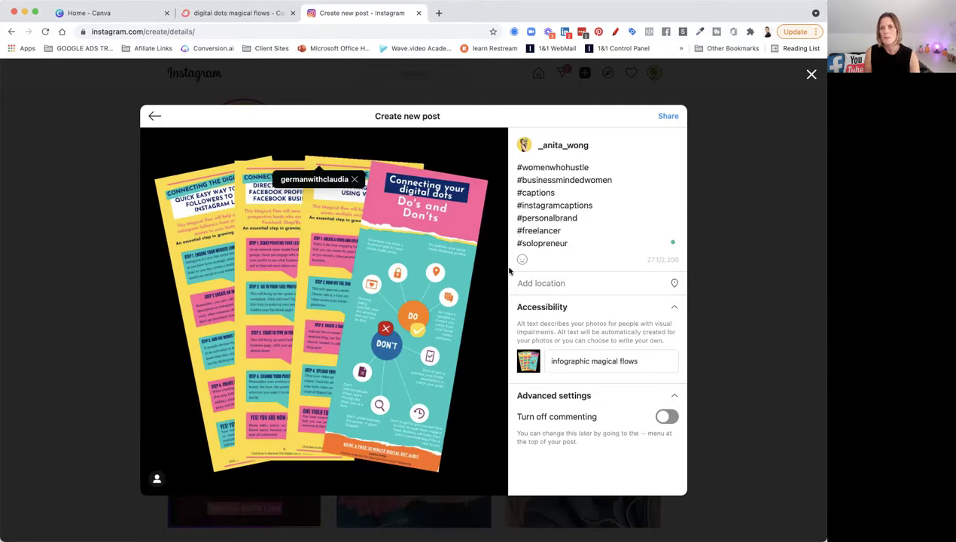
pyautogui.scroll(1, 544, 170)
pyautogui.scroll(2, 545, 170)
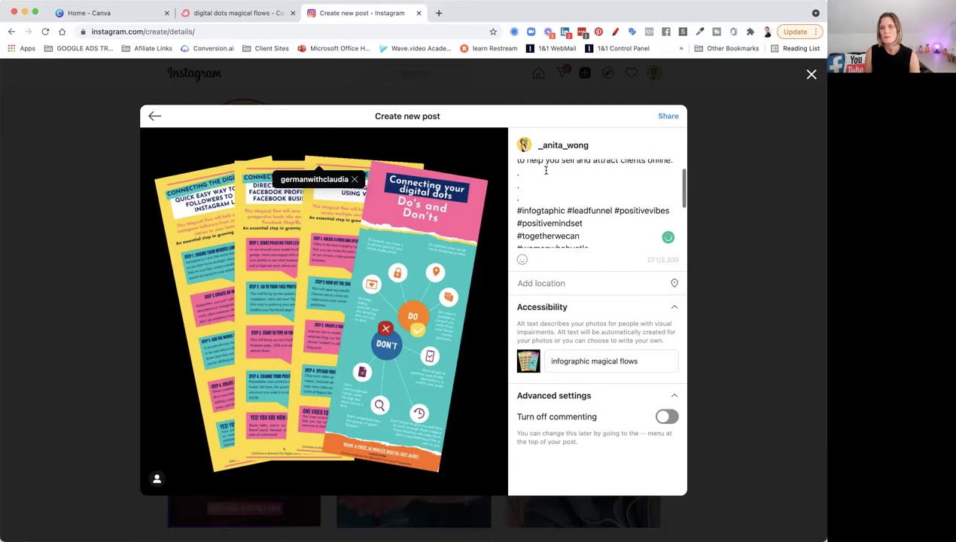
pyautogui.scroll(-3, 546, 170)
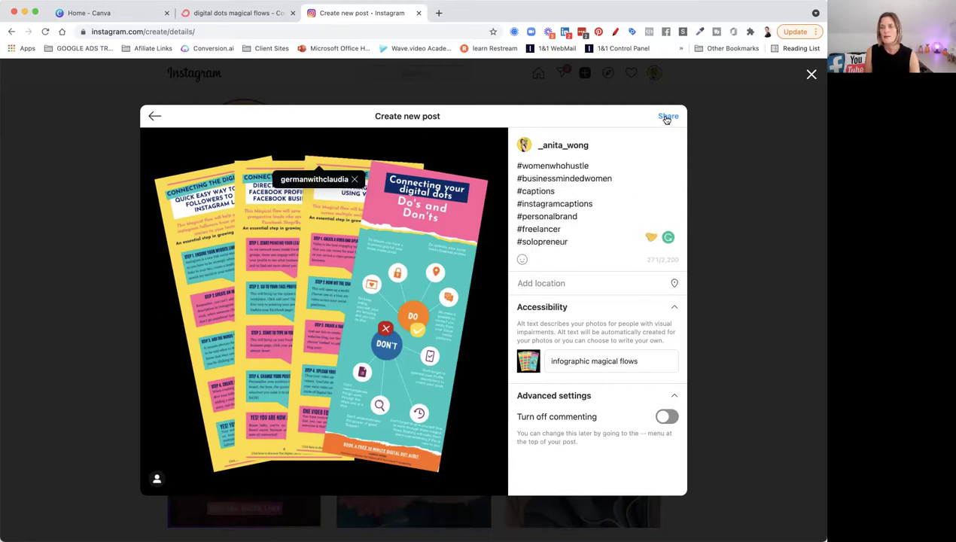
# Step: Share the post and reload the profile page to view it in the posts grid
pyautogui.click(666, 117)
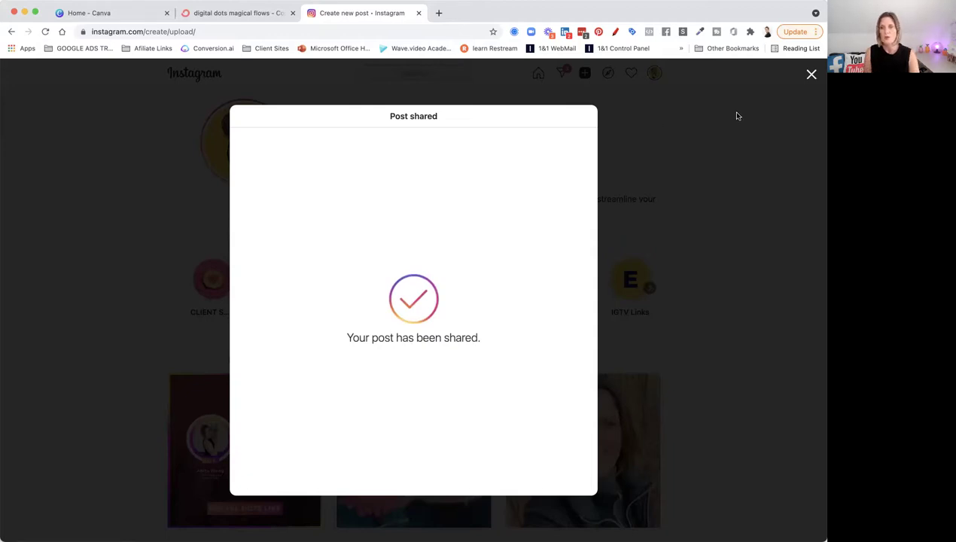
pyautogui.click(810, 75)
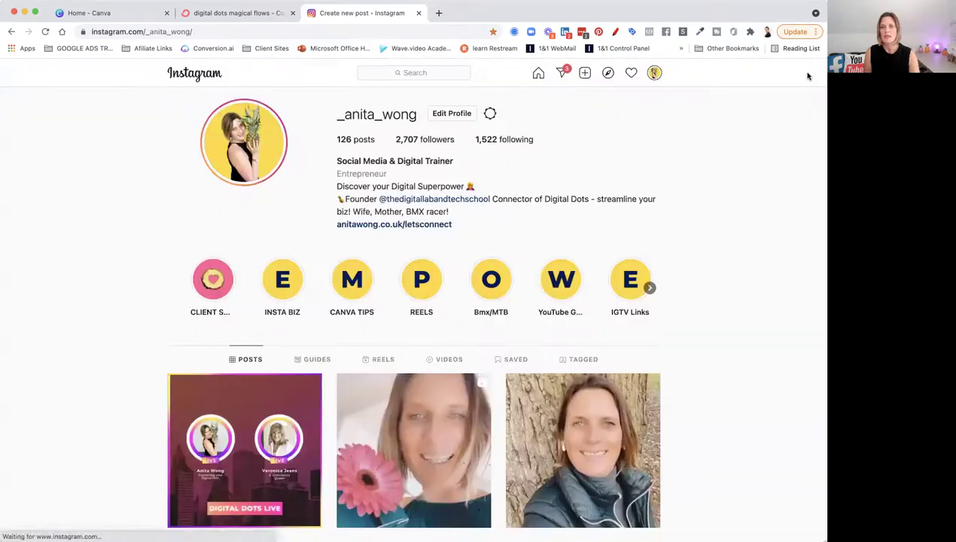
pyautogui.click(45, 32)
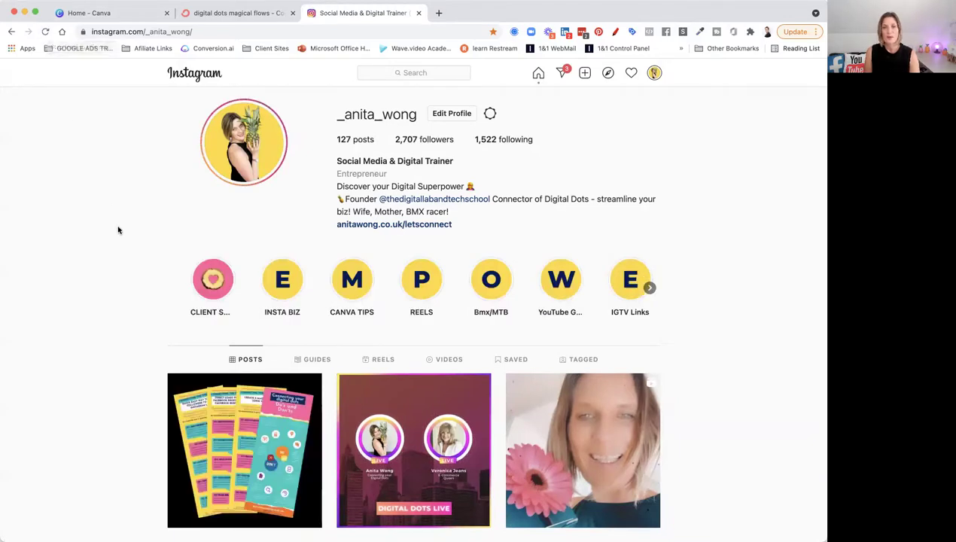
pyautogui.scroll(-2, 118, 229)
pyautogui.scroll(-1, 118, 230)
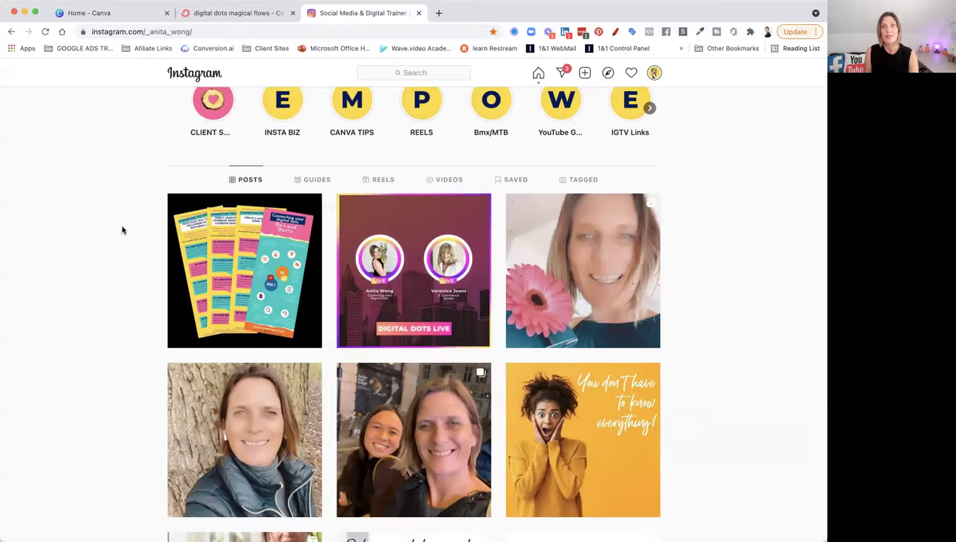
# Step: Start creating another new post from the profile page
pyautogui.click(585, 73)
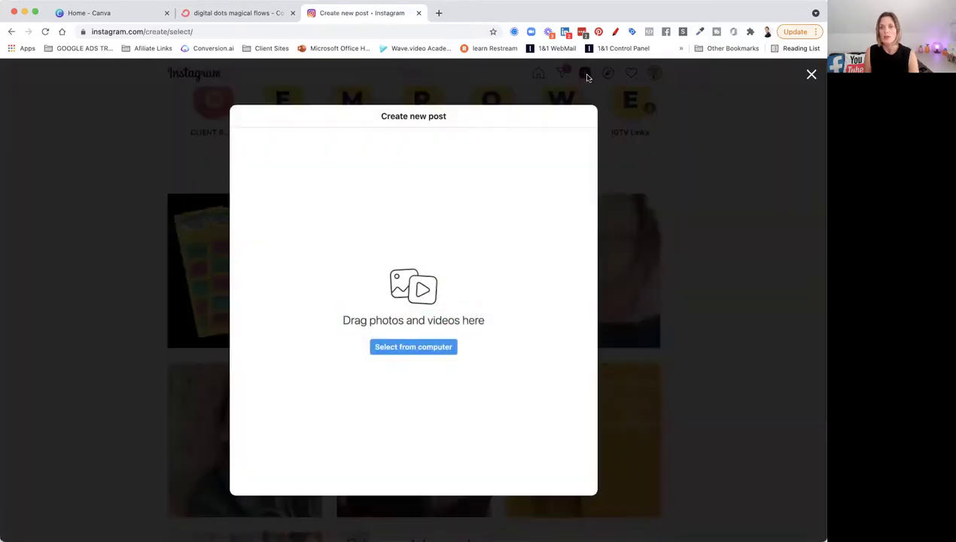